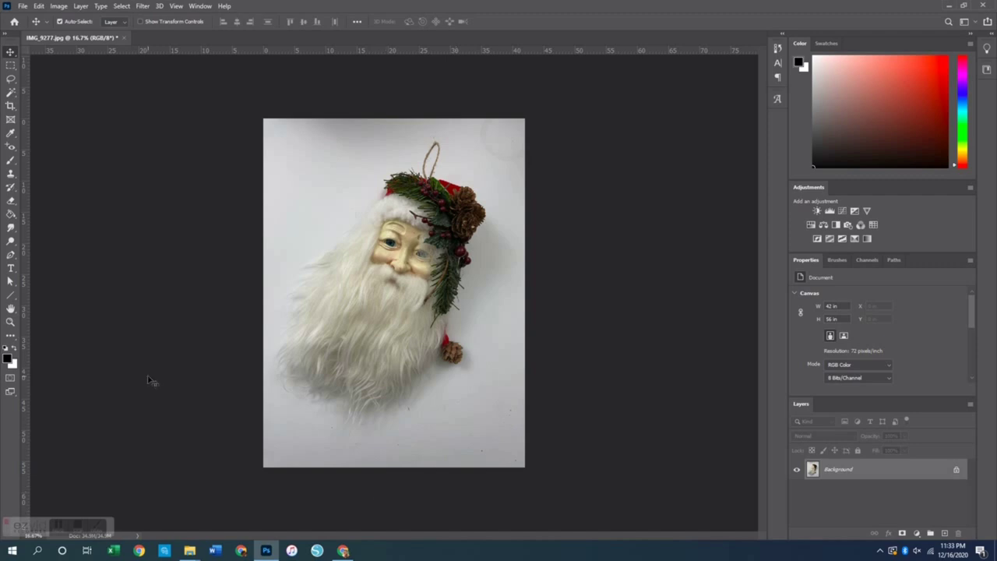
# Step: Add a Brightness/Contrast layer at Brightness 29 and Contrast 10, then merge it into the Background
pyautogui.click(817, 213)
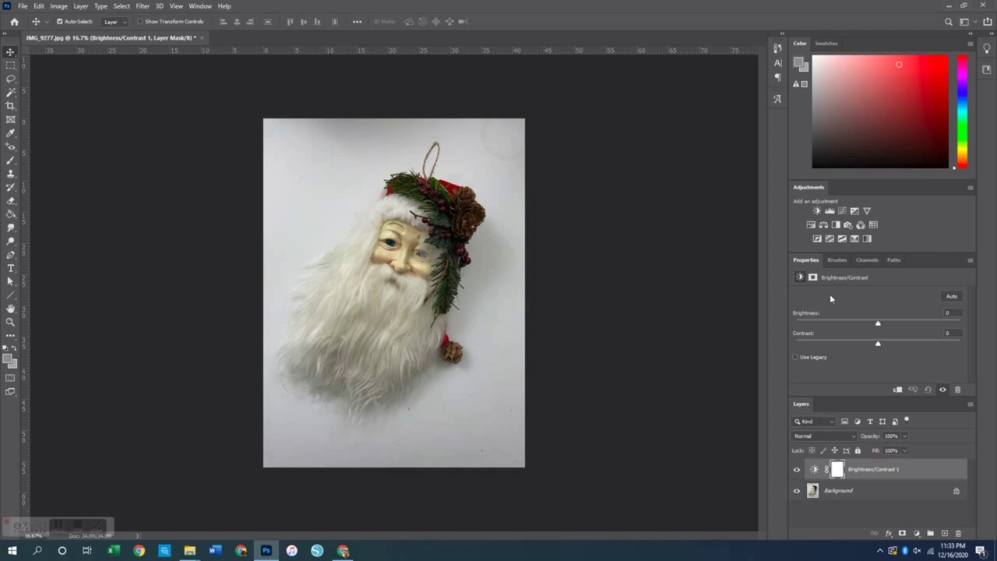
pyautogui.moveTo(877, 330); pyautogui.dragTo(896, 329)
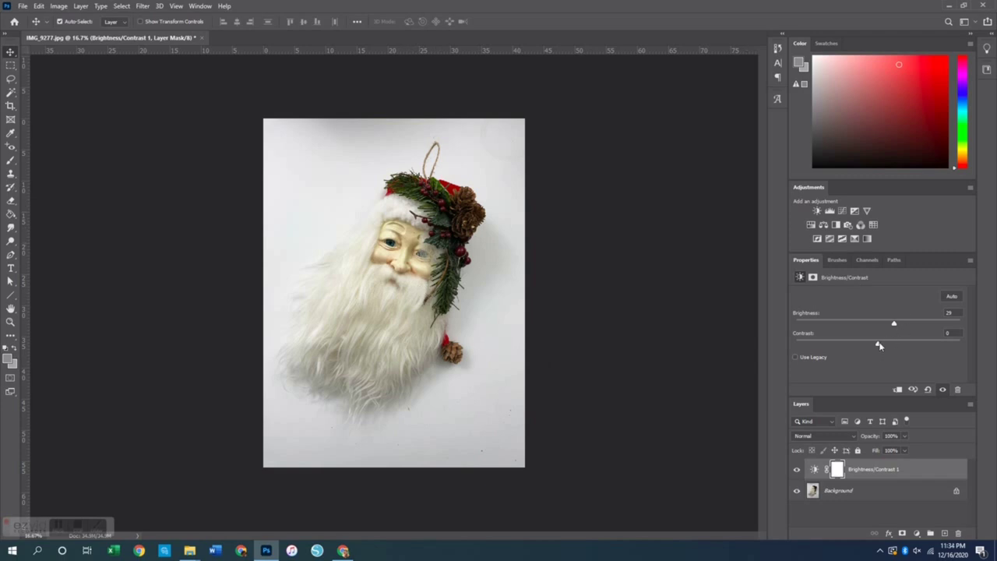
pyautogui.moveTo(880, 346); pyautogui.dragTo(887, 345)
pyautogui.click(79, 7)
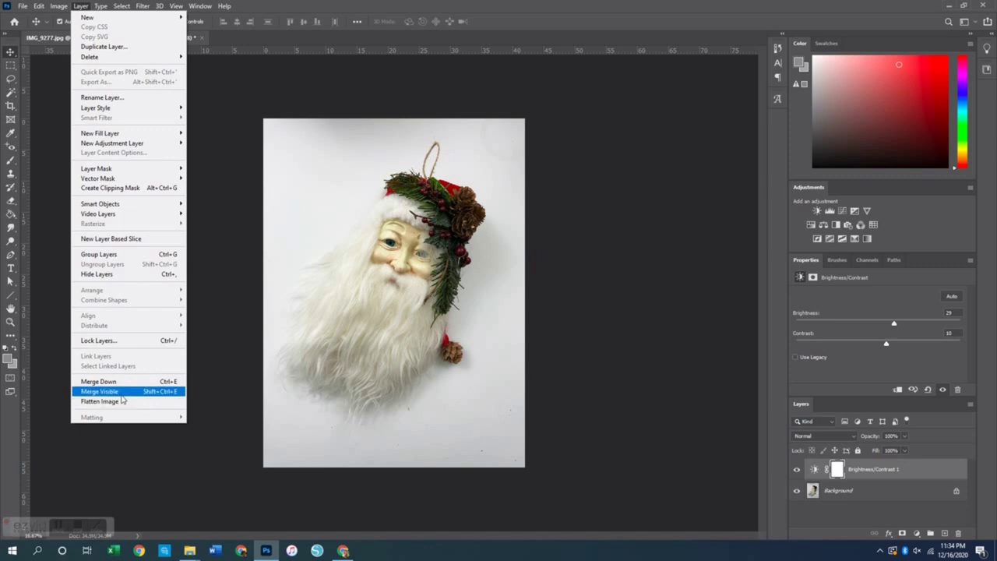
pyautogui.click(178, 393)
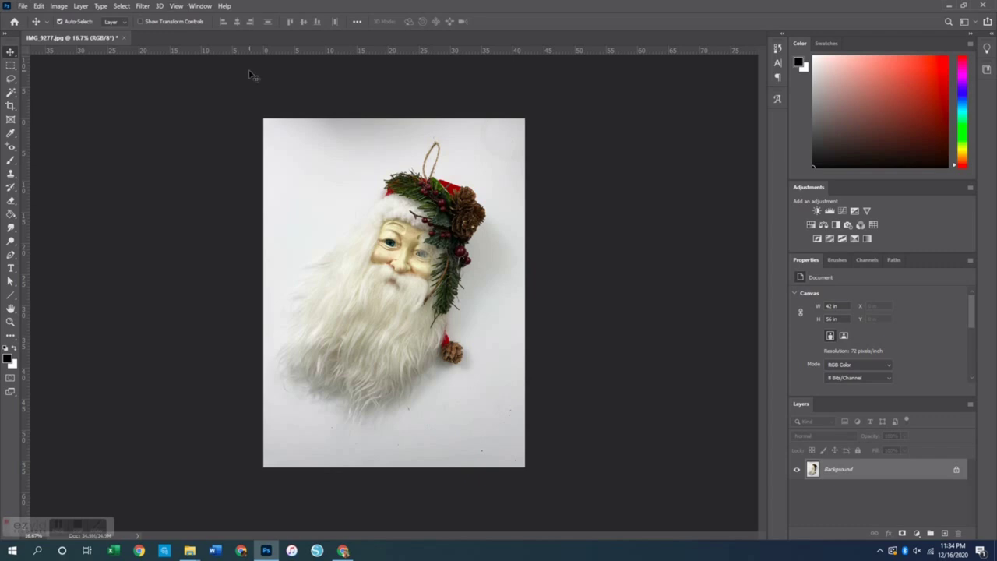
# Step: In the Camera Raw Filter, set white balance by sampling the white background with the eyedropper
pyautogui.press('ctrl')
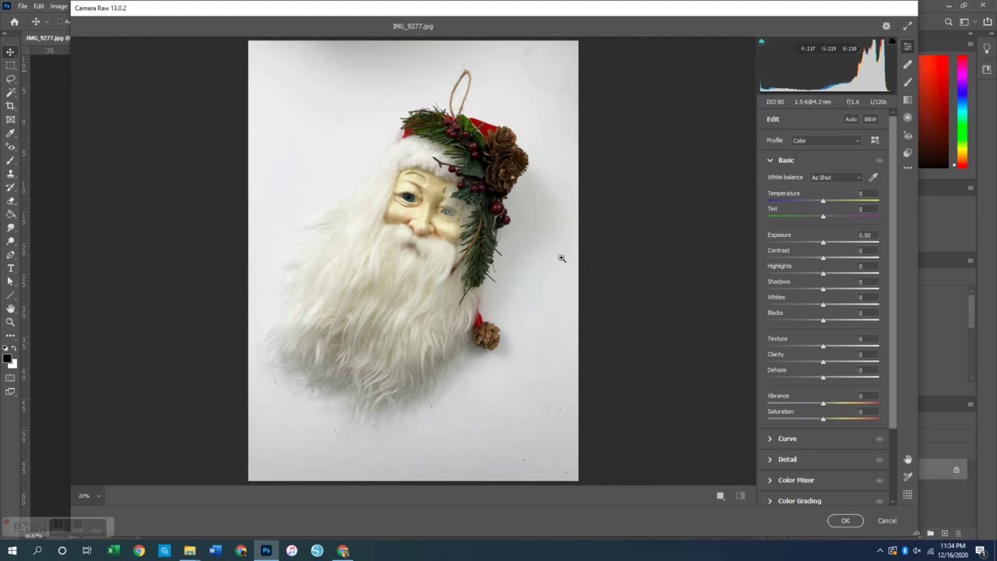
pyautogui.click(873, 178)
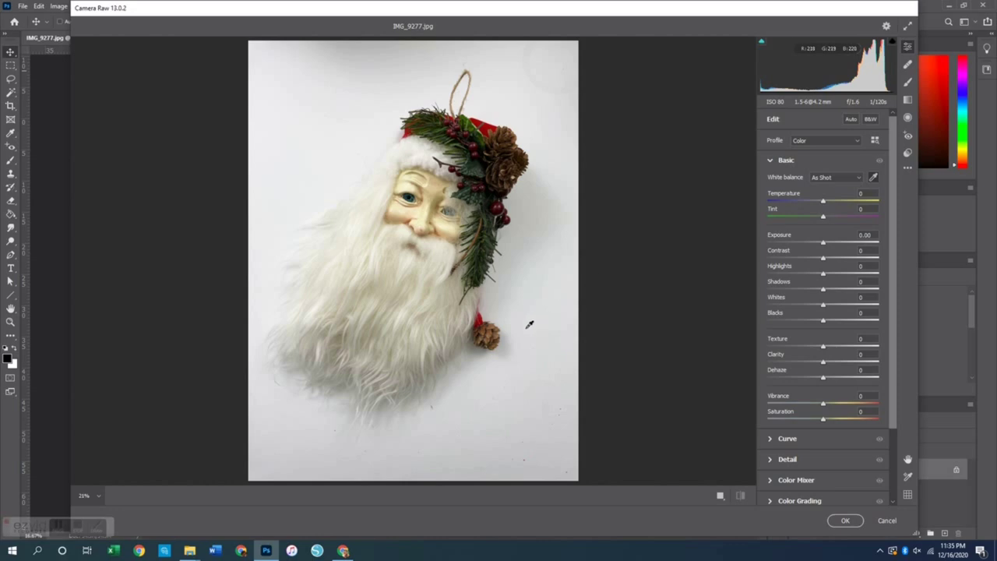
pyautogui.click(542, 309)
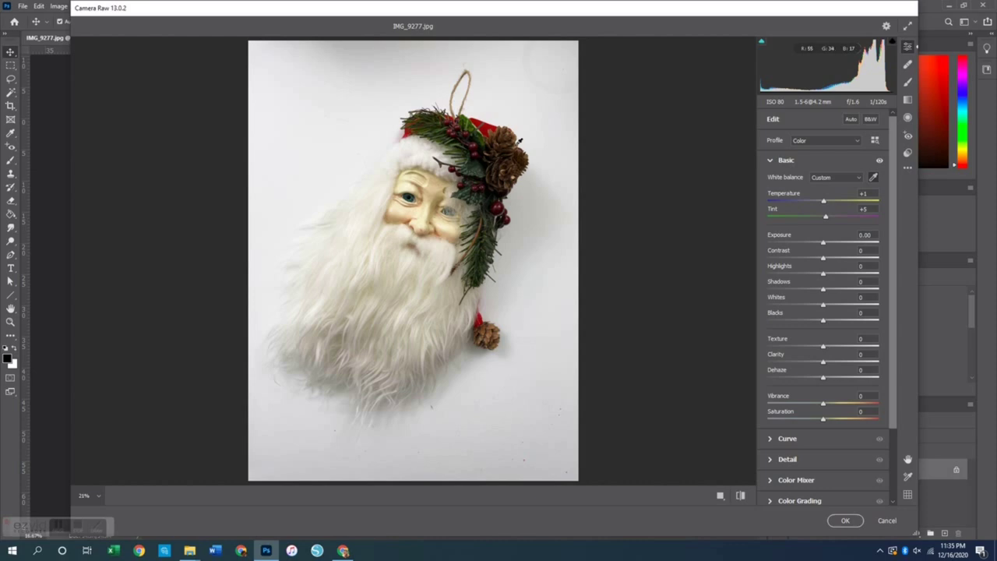
pyautogui.click(512, 137)
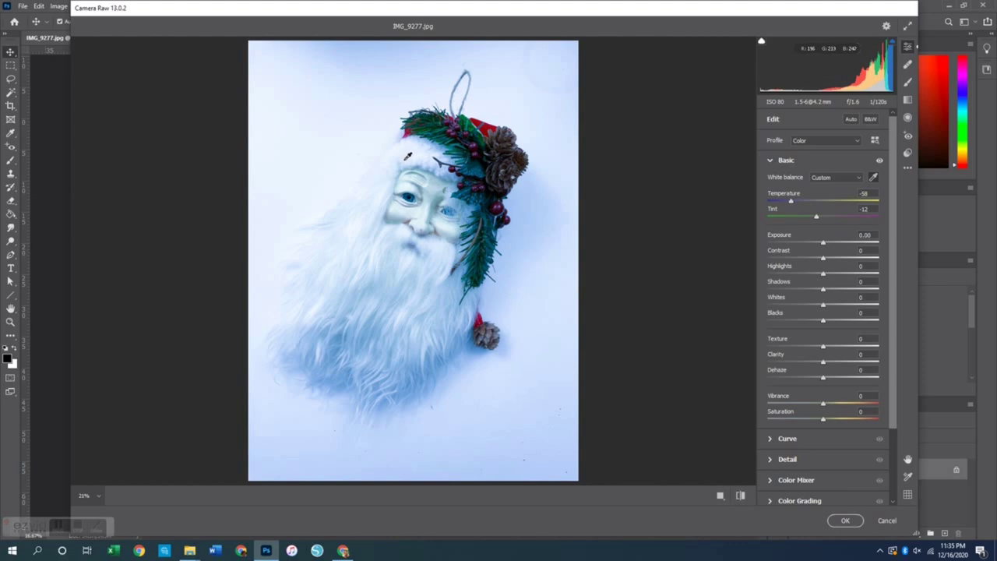
pyautogui.click(534, 317)
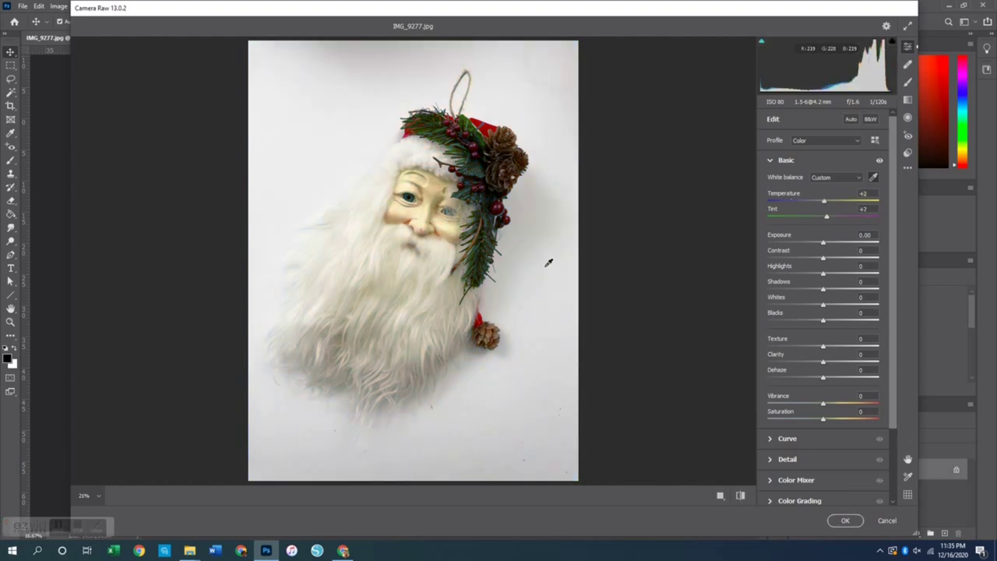
pyautogui.click(534, 314)
# Step: Set Clarity +10, Dehaze +4 and Saturation +2 in Camera Raw and apply the edits
pyautogui.moveTo(823, 365); pyautogui.dragTo(830, 364)
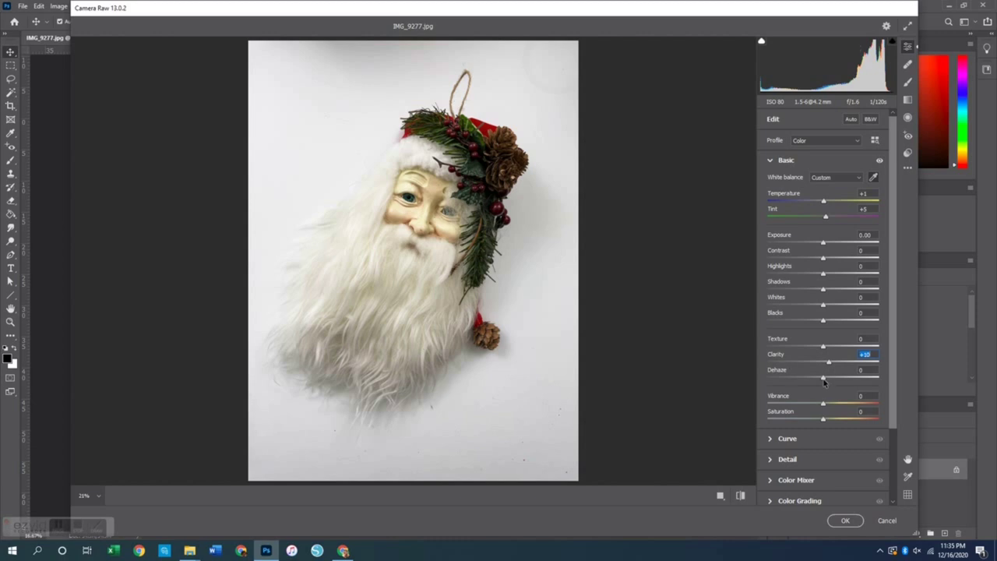
pyautogui.moveTo(823, 381); pyautogui.dragTo(826, 381)
pyautogui.moveTo(822, 421); pyautogui.dragTo(825, 421)
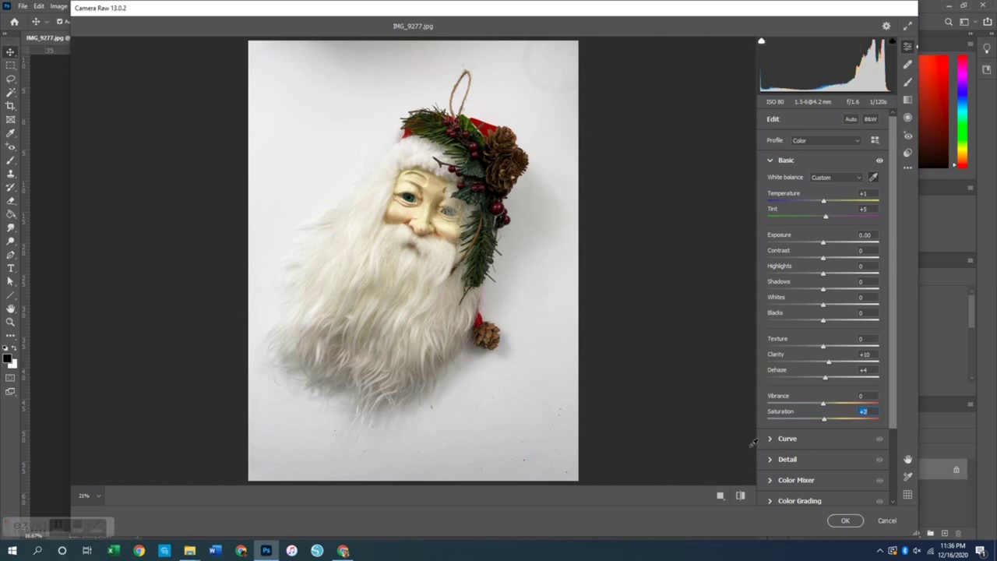
pyautogui.click(845, 521)
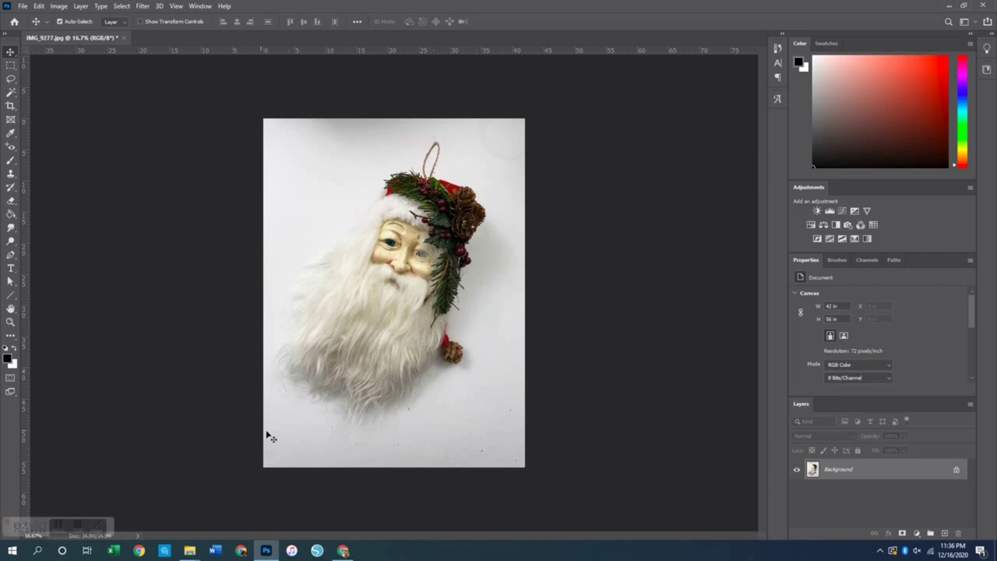
# Step: With the Dodge Tool, lighten the top edge, top-right corner, greenery shadow and lower beard
pyautogui.click(9, 244)
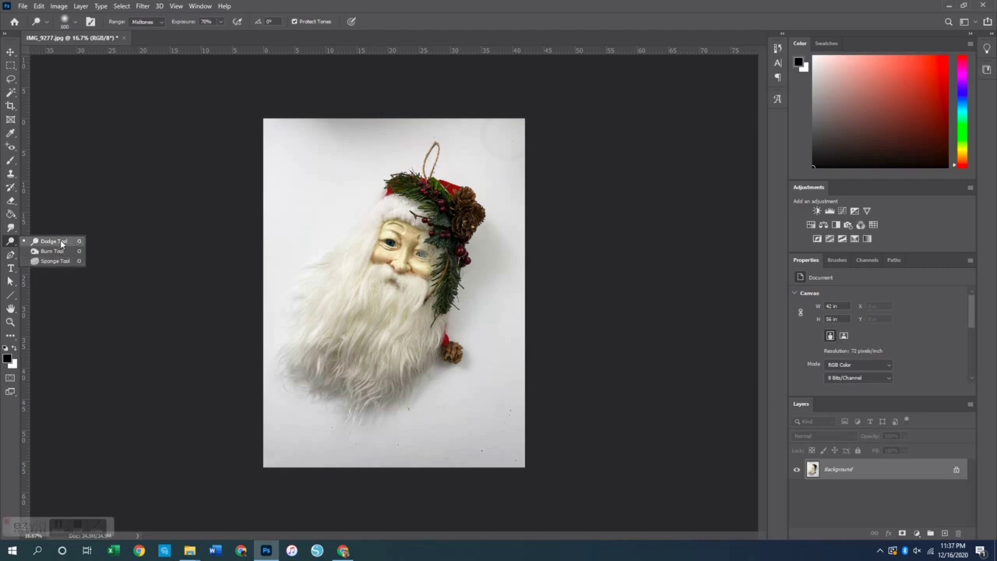
pyautogui.click(60, 240)
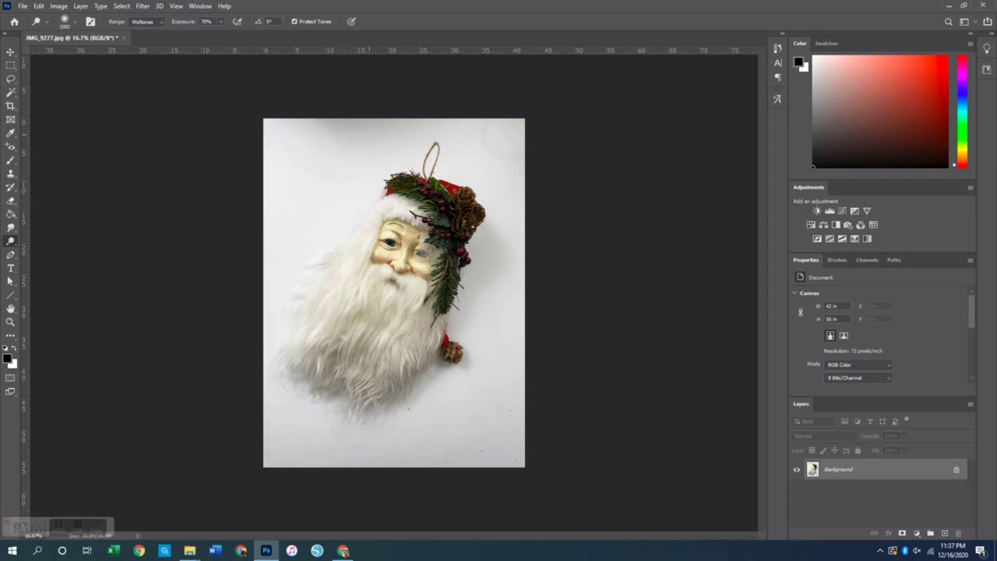
pyautogui.moveTo(359, 93)
pyautogui.mouseDown()
pyautogui.moveTo(373, 94)
pyautogui.moveTo(312, 94)
pyautogui.moveTo(376, 94)
pyautogui.moveTo(361, 94)
pyautogui.mouseUp()
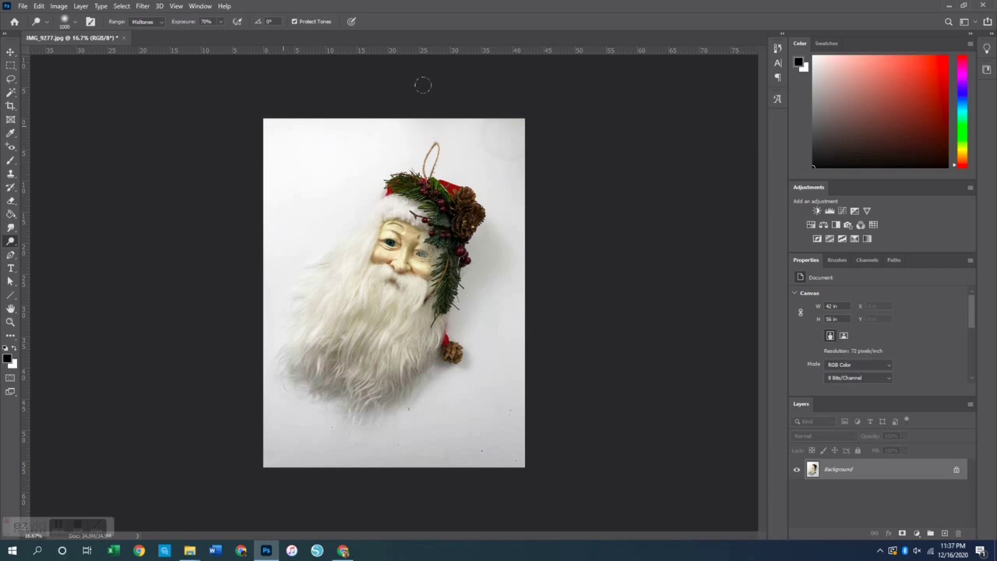
pyautogui.moveTo(497, 138)
pyautogui.mouseDown()
pyautogui.moveTo(467, 127)
pyautogui.moveTo(490, 138)
pyautogui.mouseUp()
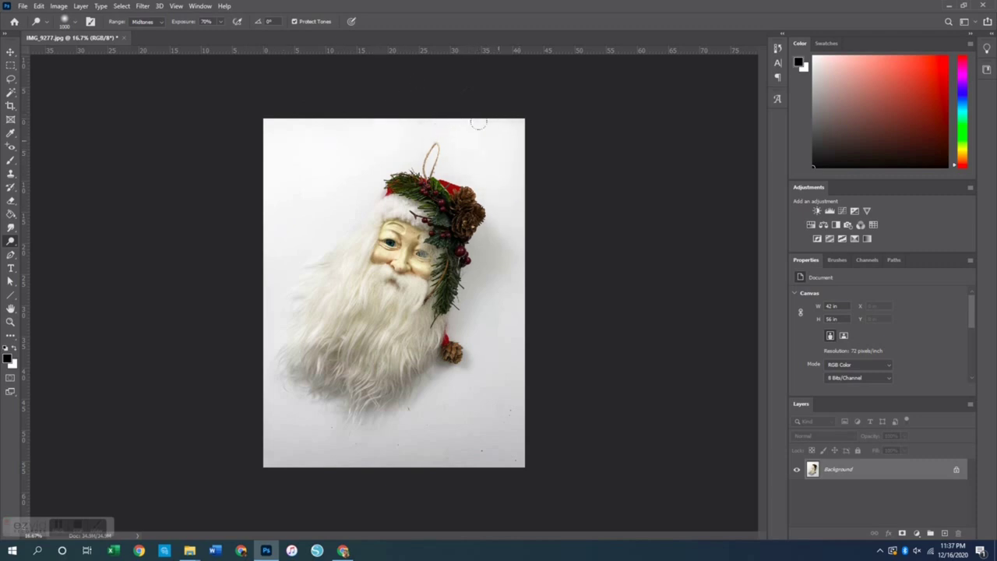
pyautogui.moveTo(501, 229)
pyautogui.mouseDown()
pyautogui.moveTo(489, 215)
pyautogui.moveTo(465, 305)
pyautogui.moveTo(485, 321)
pyautogui.moveTo(459, 399)
pyautogui.moveTo(478, 408)
pyautogui.moveTo(436, 411)
pyautogui.moveTo(416, 389)
pyautogui.moveTo(351, 425)
pyautogui.moveTo(272, 400)
pyautogui.moveTo(269, 415)
pyautogui.moveTo(271, 448)
pyautogui.moveTo(274, 386)
pyautogui.moveTo(278, 419)
pyautogui.moveTo(324, 443)
pyautogui.moveTo(340, 419)
pyautogui.moveTo(436, 416)
pyautogui.moveTo(441, 436)
pyautogui.moveTo(512, 399)
pyautogui.moveTo(485, 416)
pyautogui.mouseUp()
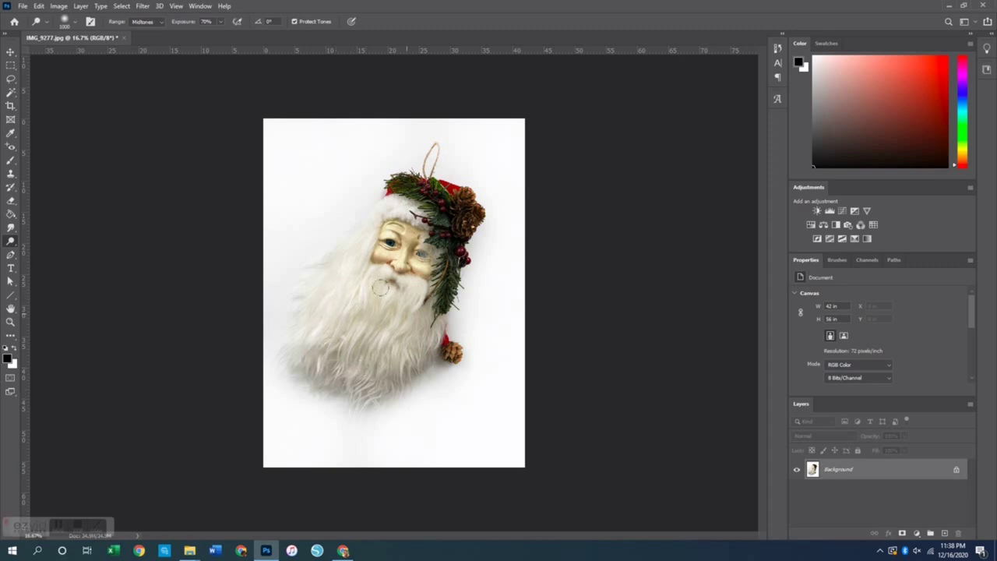
pyautogui.moveTo(380, 286); pyautogui.dragTo(367, 389)
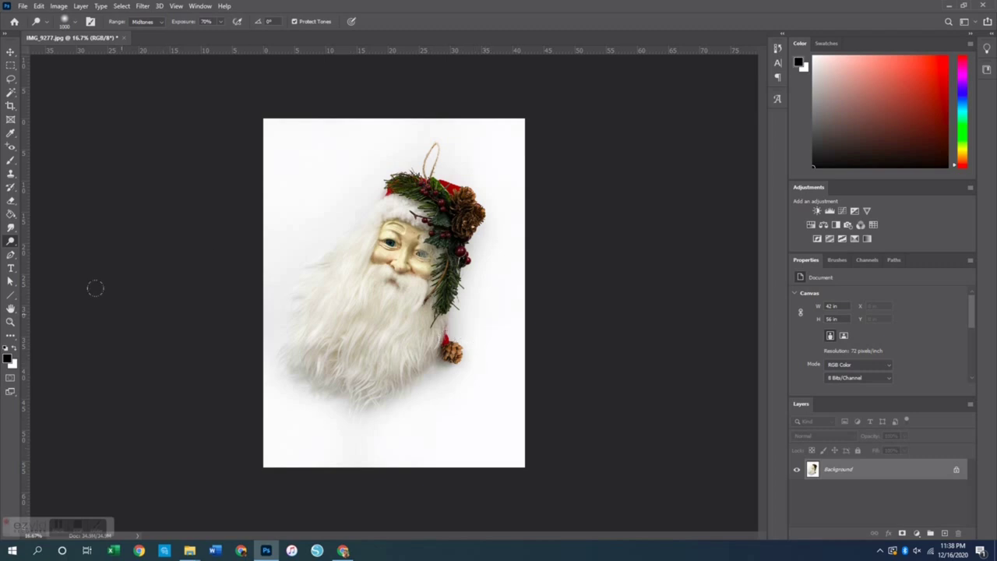
pyautogui.click(11, 241)
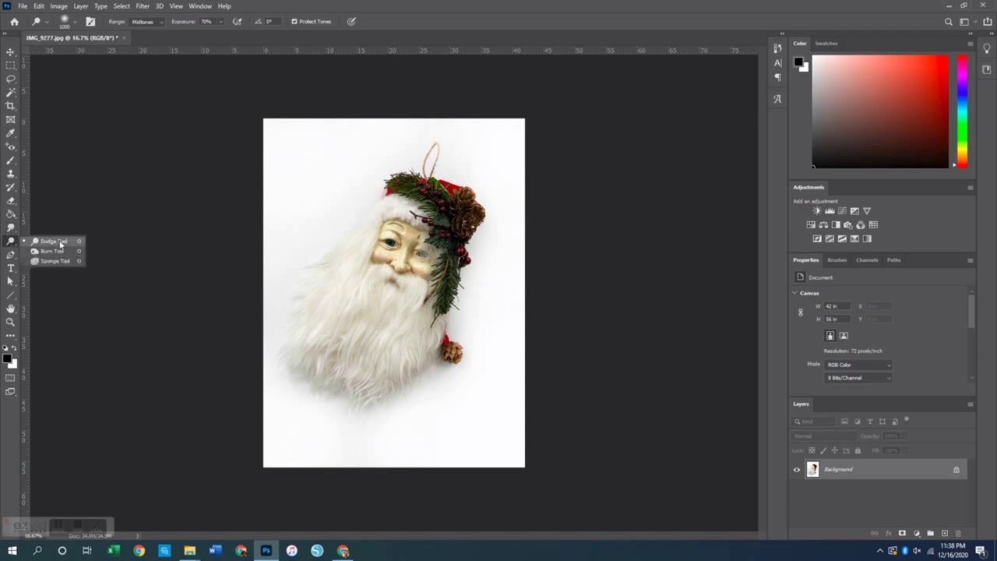
pyautogui.click(56, 241)
pyautogui.click(11, 242)
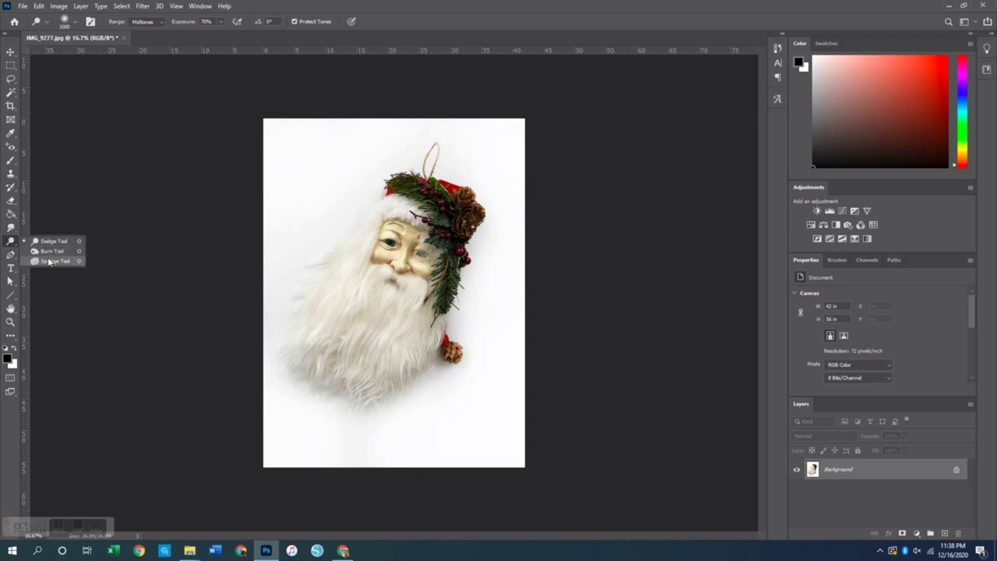
pyautogui.click(54, 254)
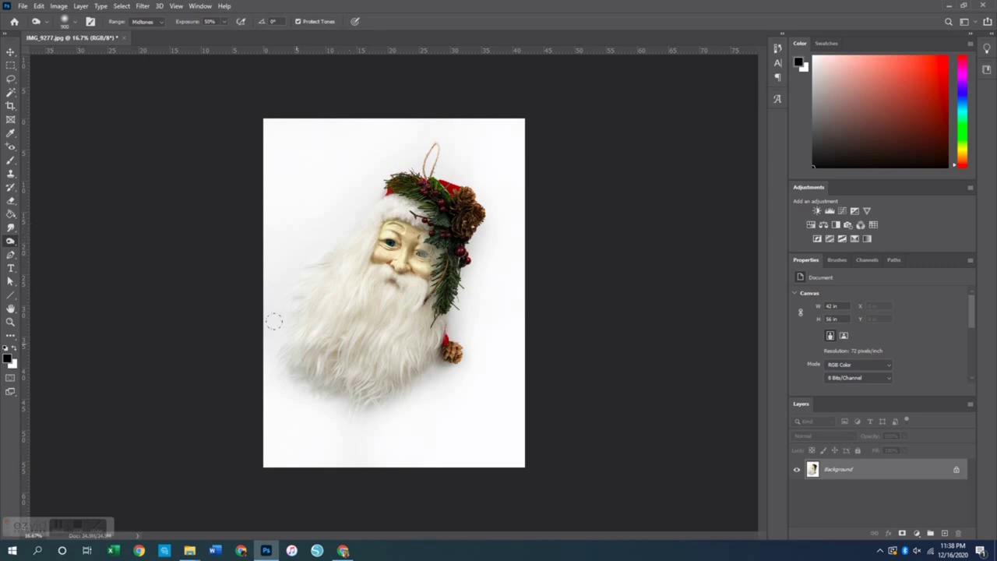
pyautogui.moveTo(393, 363)
pyautogui.mouseDown()
pyautogui.moveTo(366, 382)
pyautogui.moveTo(343, 335)
pyautogui.moveTo(373, 263)
pyautogui.mouseUp()
pyautogui.moveTo(272, 315)
pyautogui.mouseDown()
pyautogui.moveTo(348, 278)
pyautogui.moveTo(380, 310)
pyautogui.mouseUp()
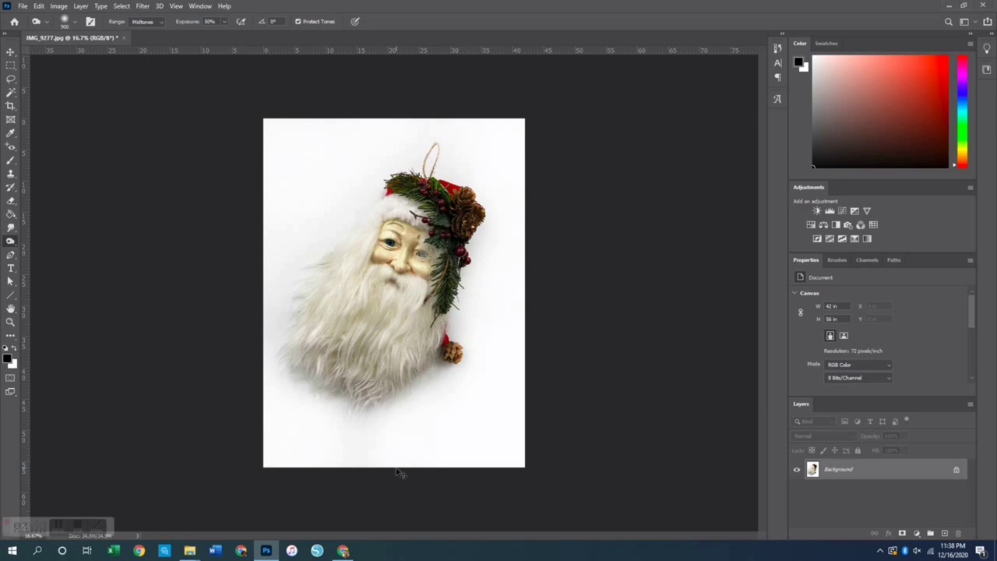
pyautogui.hotkey('ctrl', 'z')
pyautogui.hotkey('ctrl', 'z')
pyautogui.hotkey('ctrl', 'z')
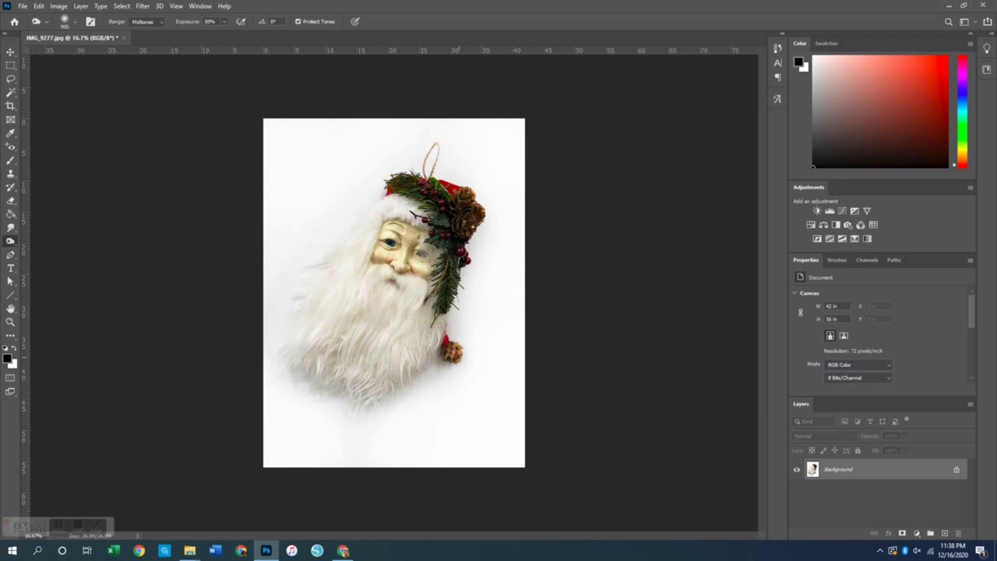
# Step: Crop to 6.875 × 8.25 inches, shifting the image within the frame before committing
pyautogui.click(11, 105)
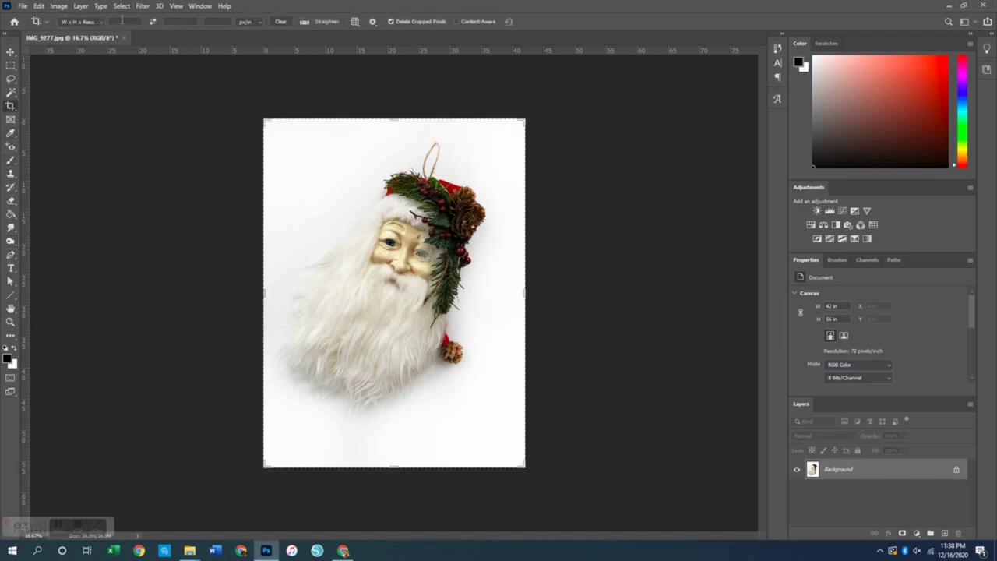
pyautogui.write('6.875')
pyautogui.press('Tab')
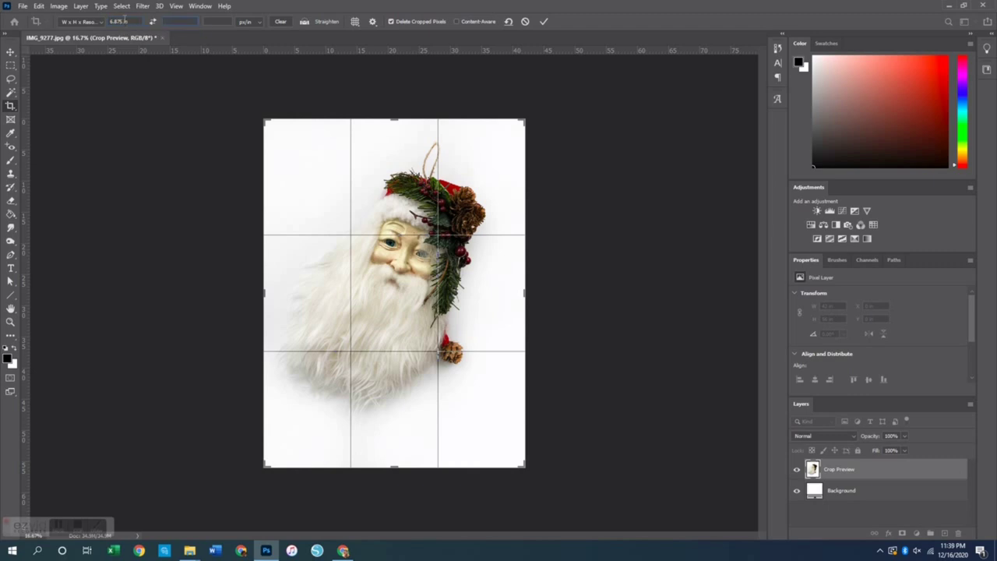
pyautogui.write('8.25')
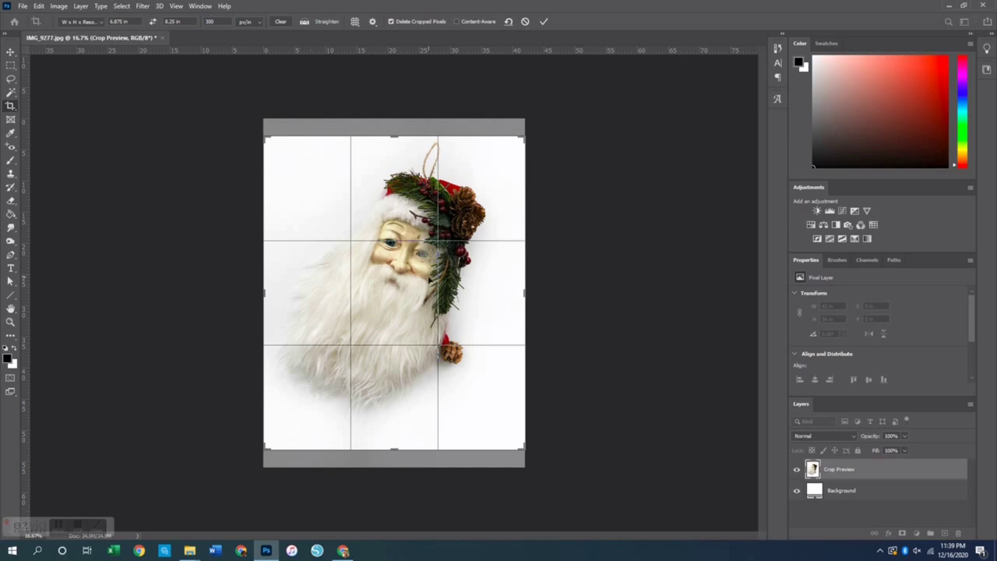
pyautogui.moveTo(430, 281); pyautogui.dragTo(417, 266)
pyautogui.press('Return')
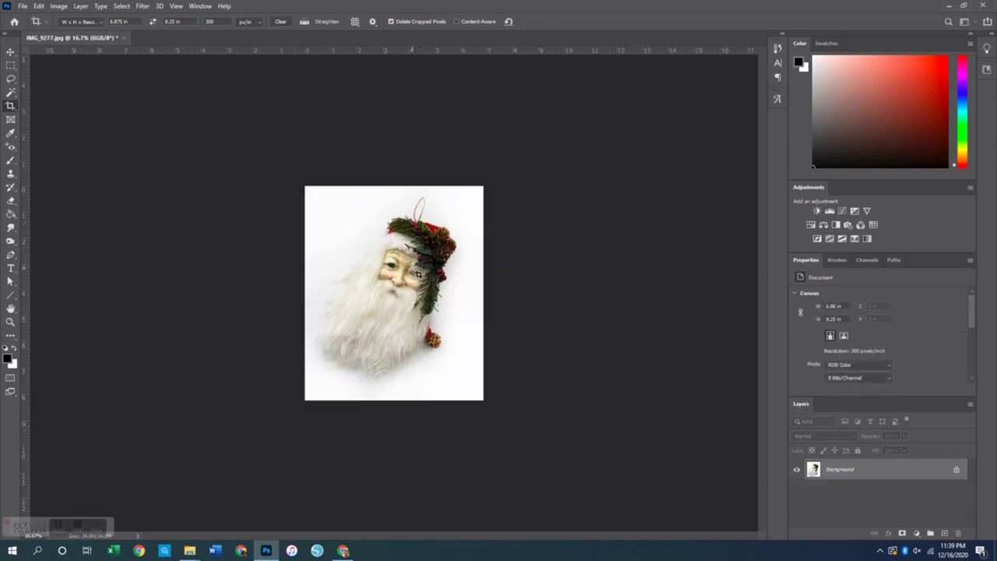